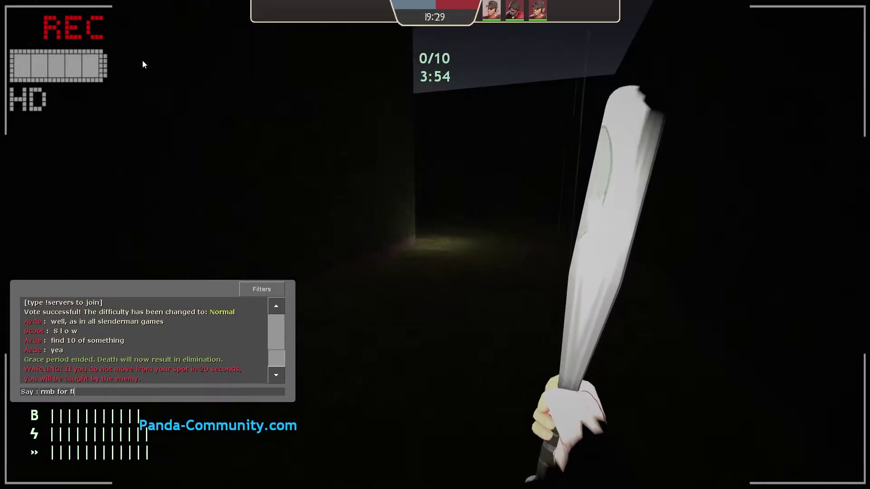
text(light)
key(Return)
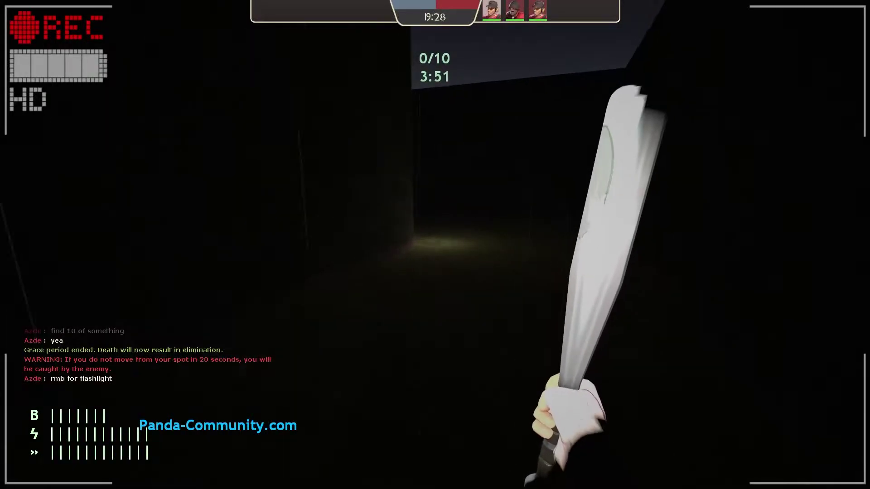
key(w)
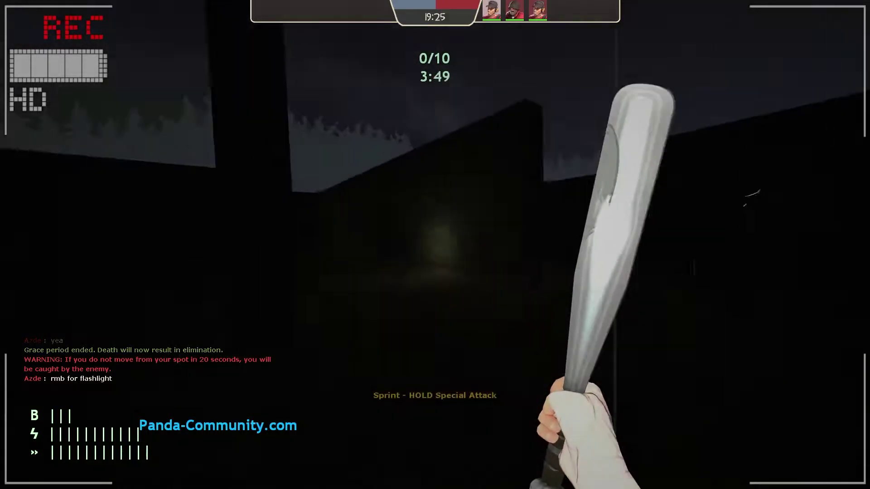
key(w)
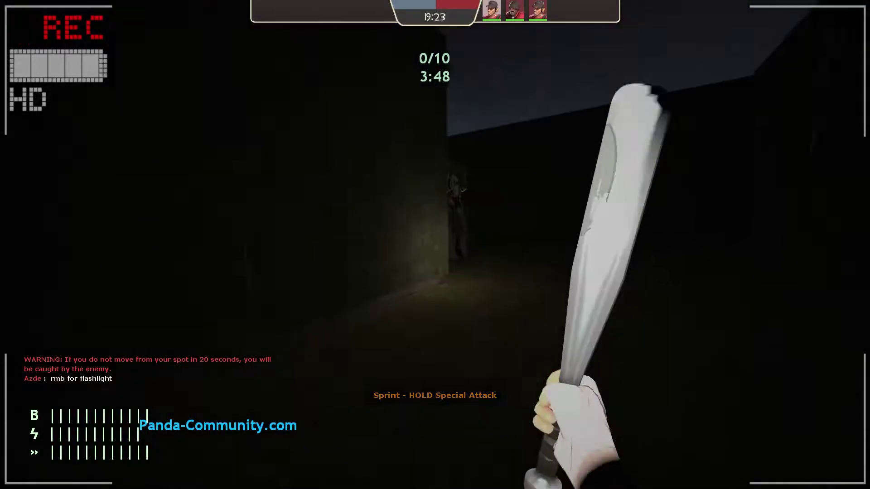
key(w)
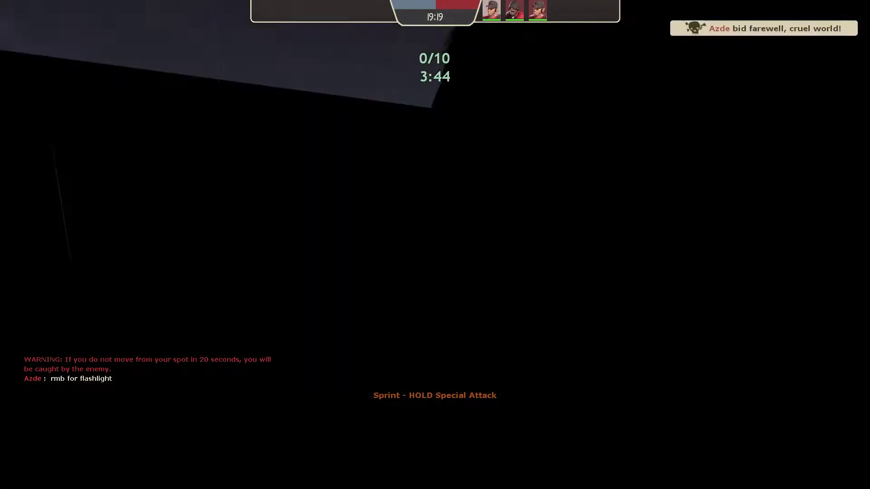
key(y)
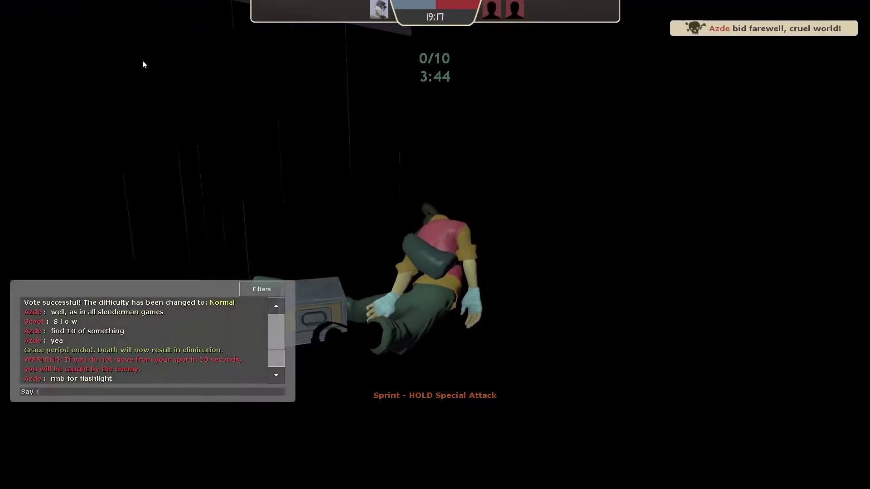
key(Escape)
text(uffs)
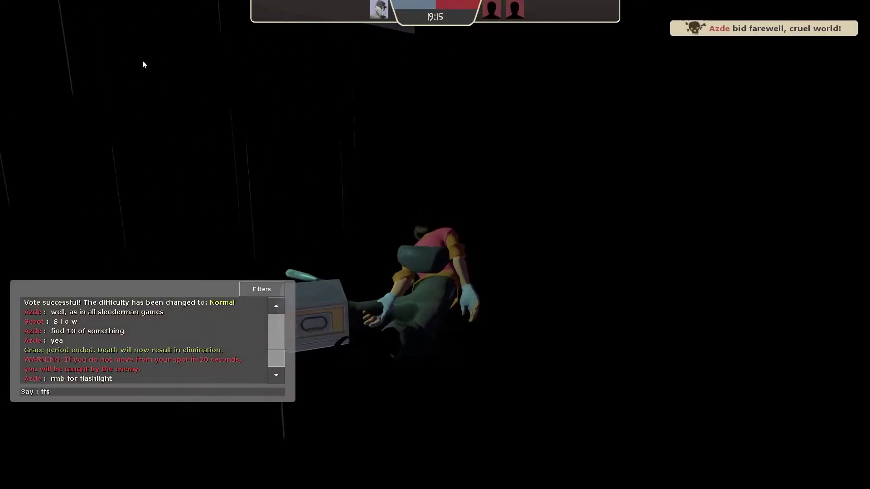
key(Return)
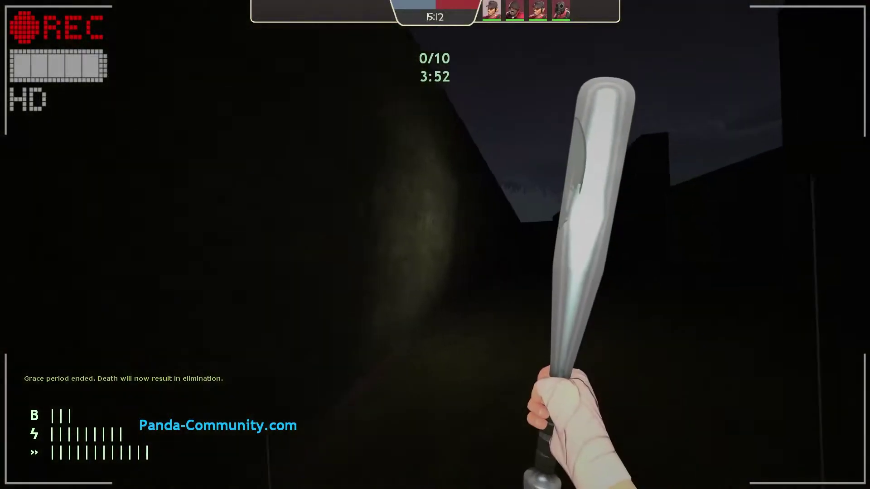
key(z)
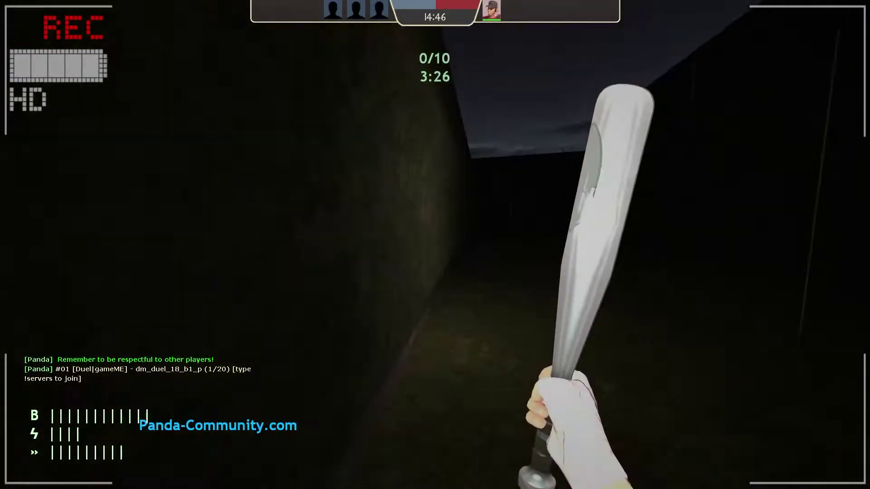
text(y)
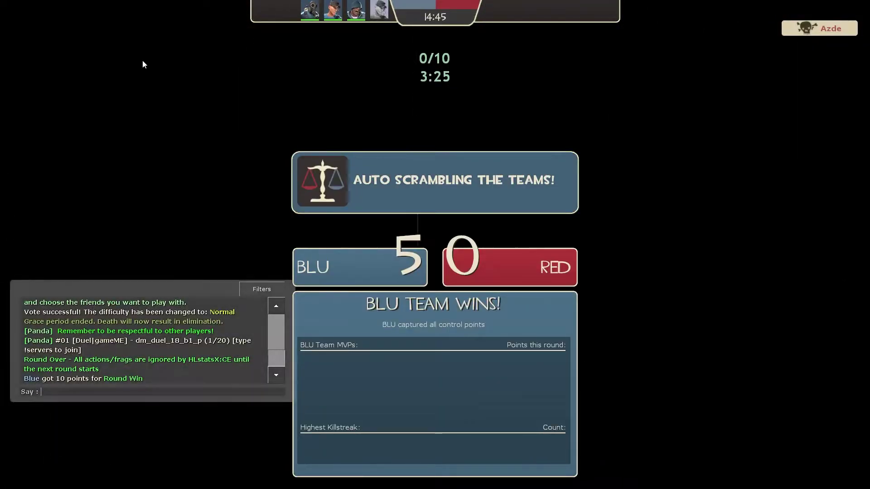
text(is it even)
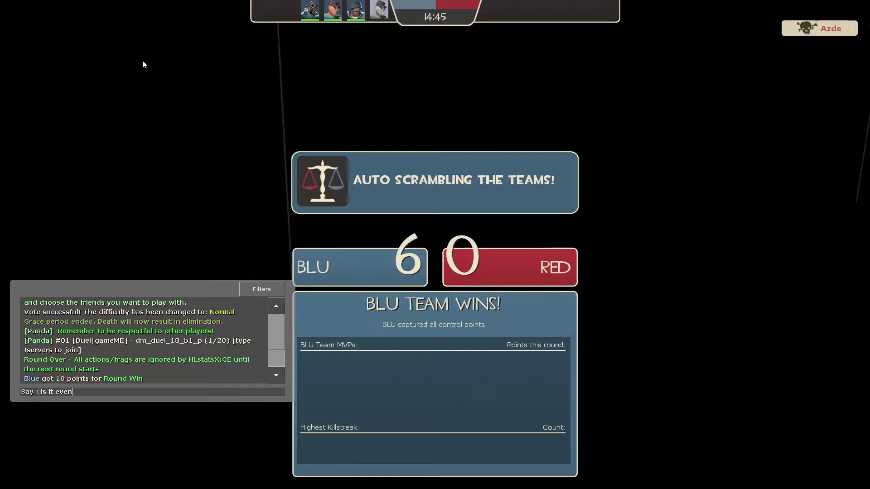
text( pos)
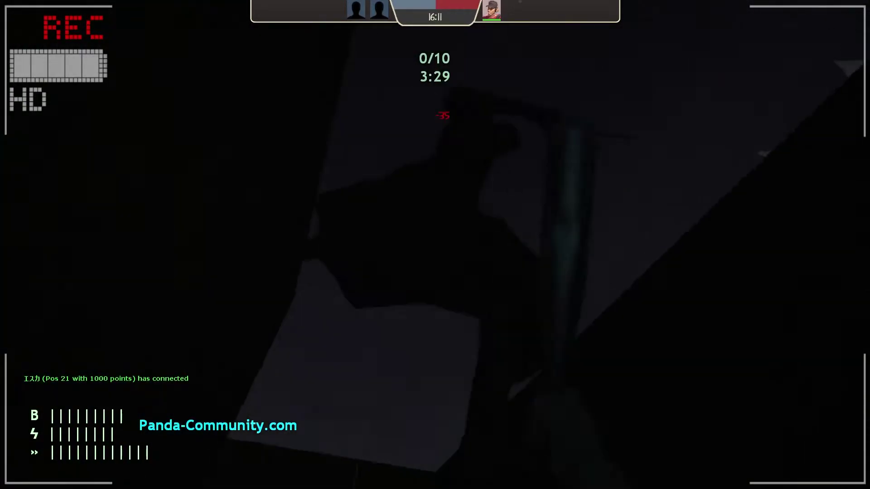
text(y)
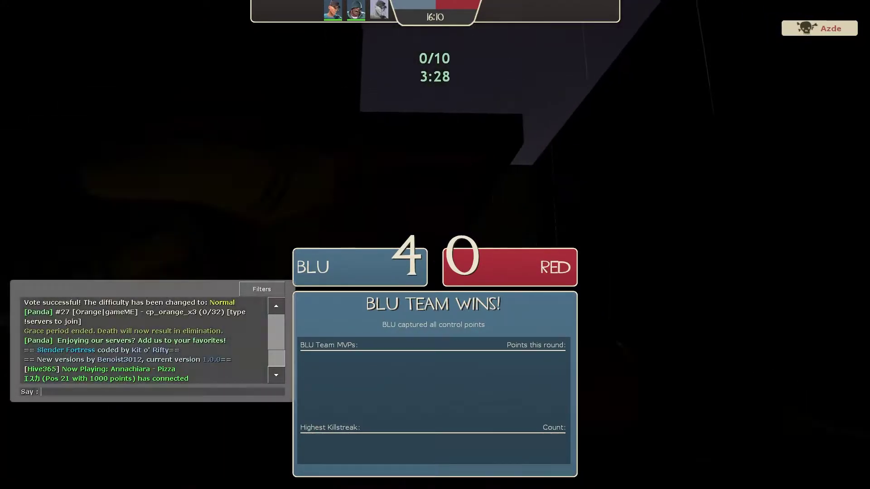
text(fuck)
key(Return)
text(y)
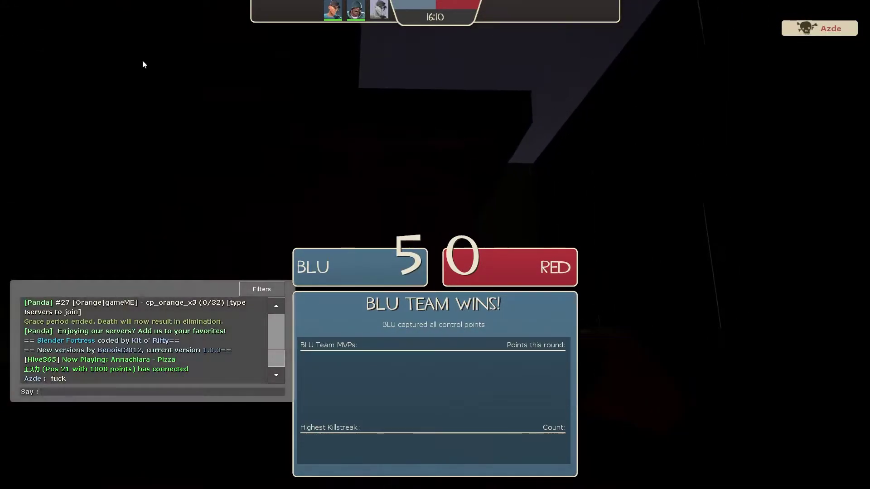
text(he was jum)
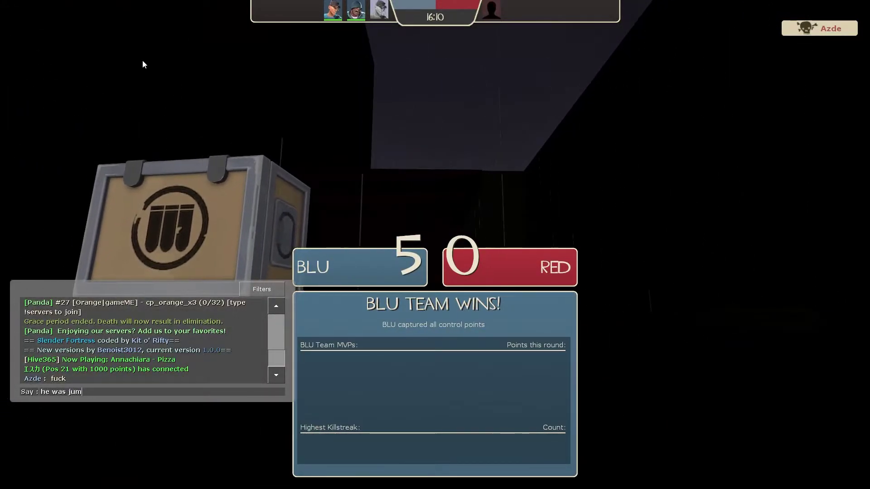
text(ng on me x)
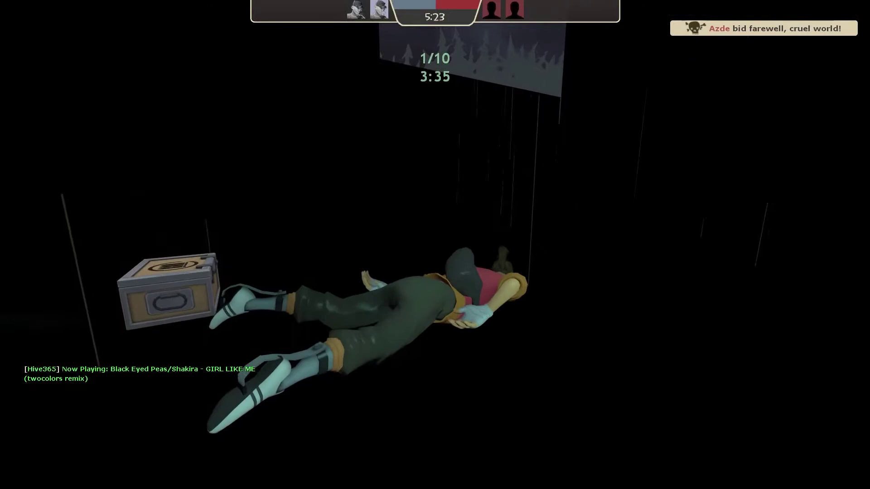
key(Tab)
text(y)
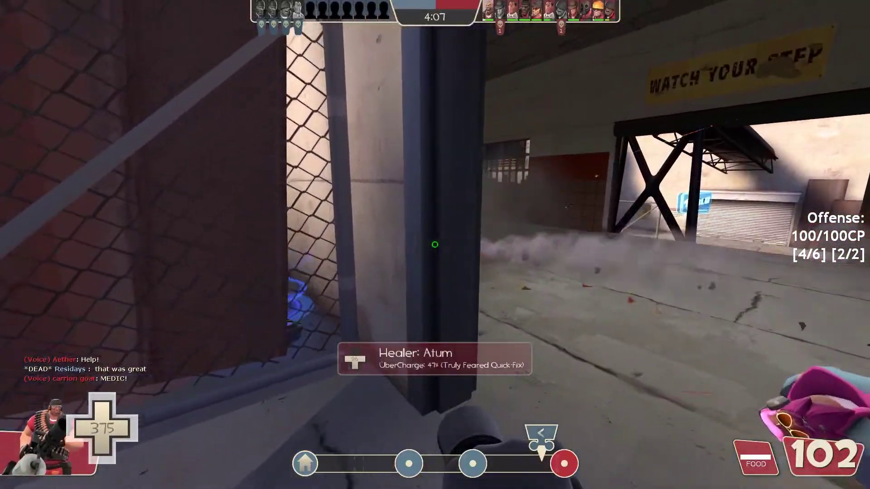
drag(435, 245, 436, 245)
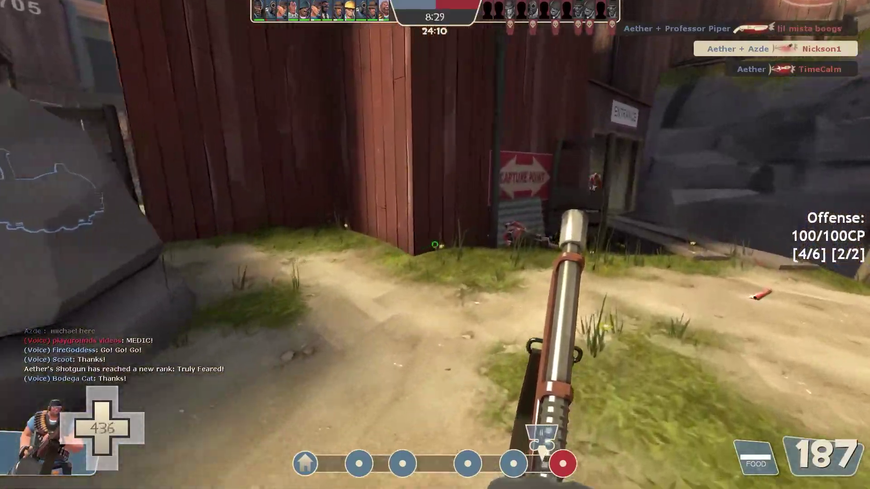
click(435, 245)
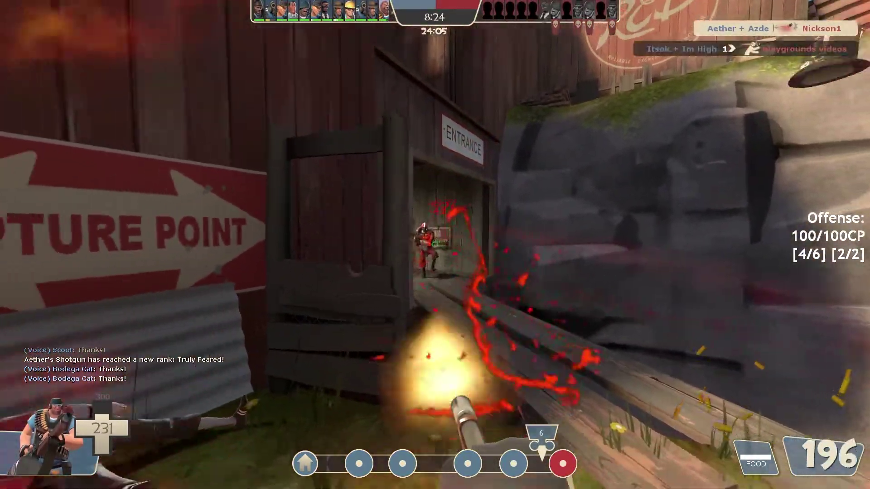
click(435, 245)
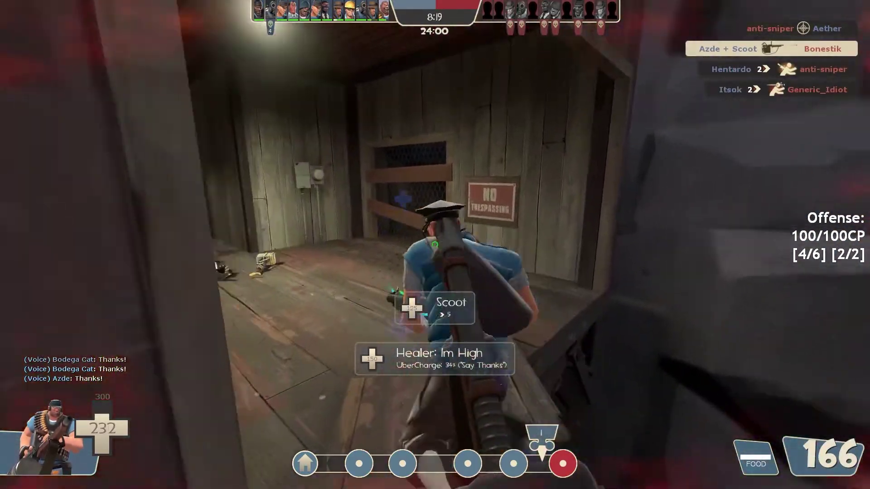
click(435, 245)
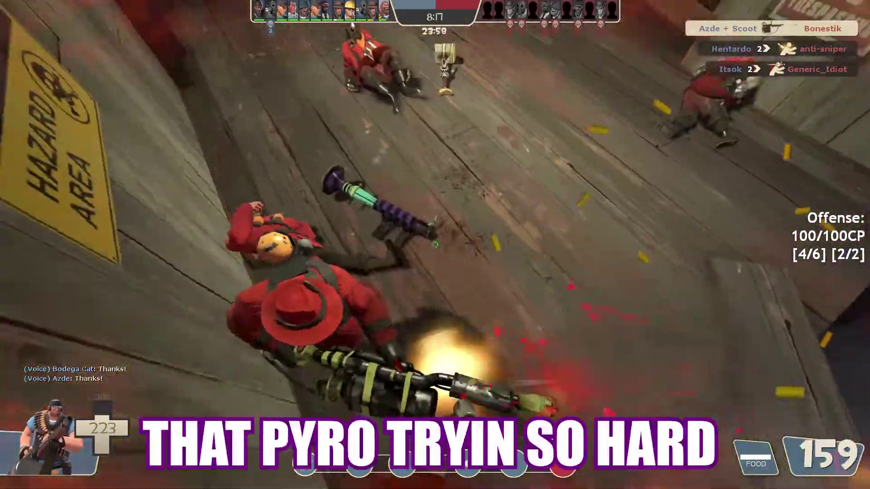
click(435, 245)
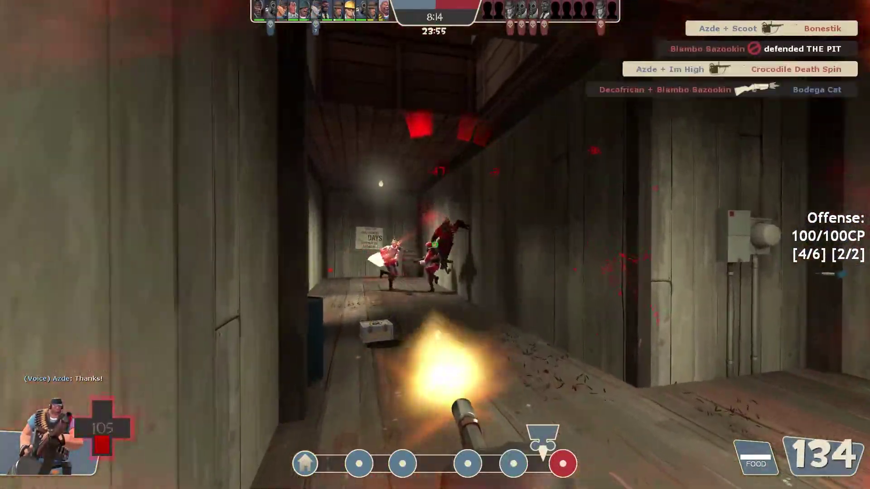
click(436, 244)
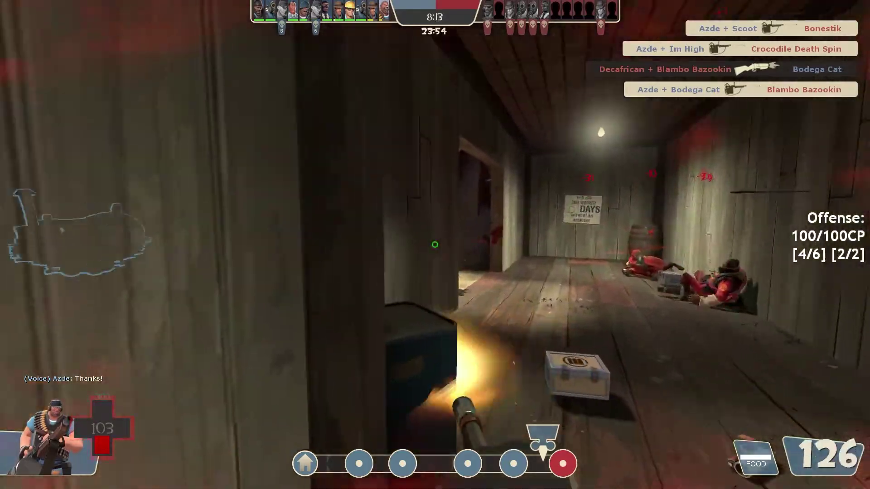